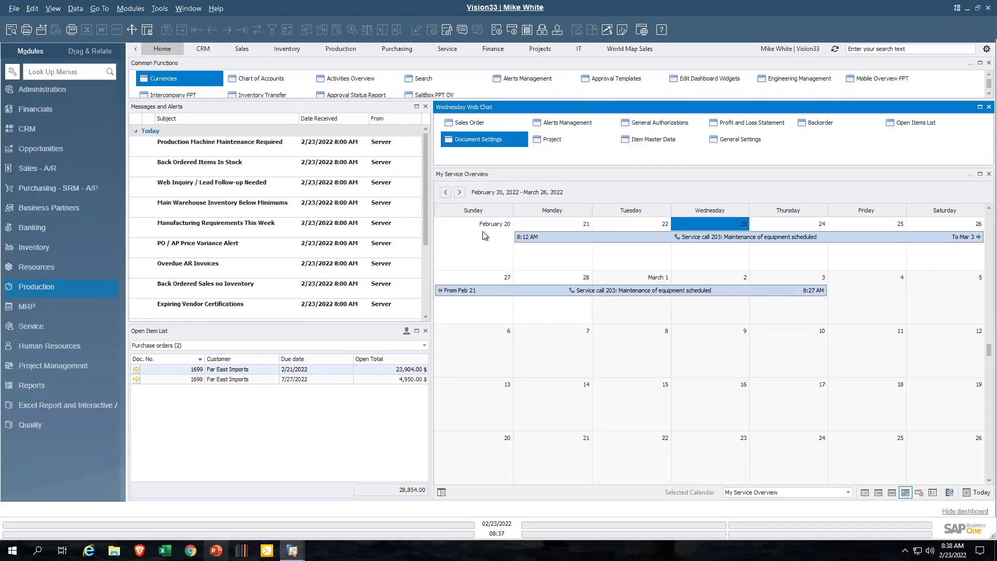
Step: Launch the Web Client from the desktop client toolbar, then return to the desktop client window
click(642, 30)
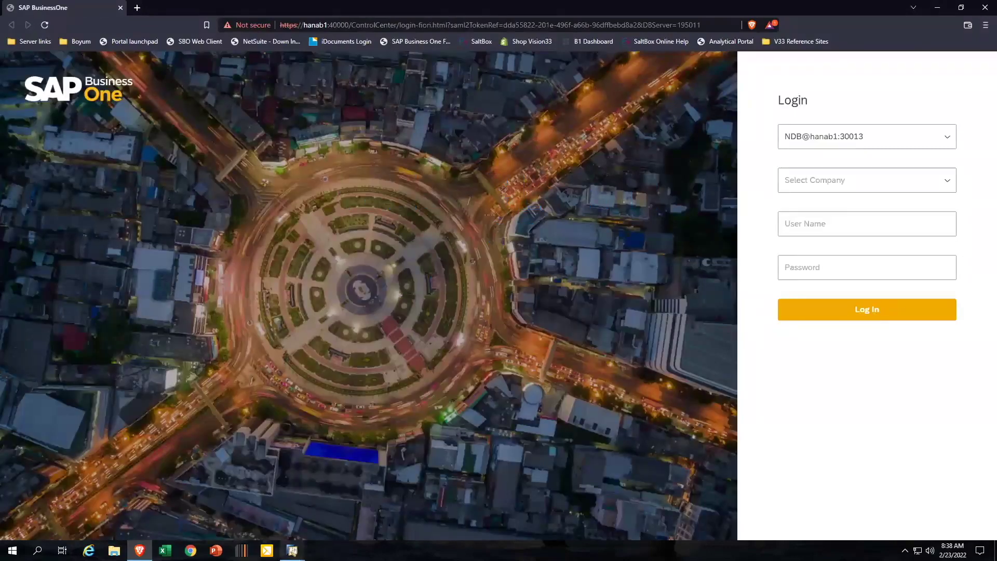
mouse_move(293, 551)
click(248, 518)
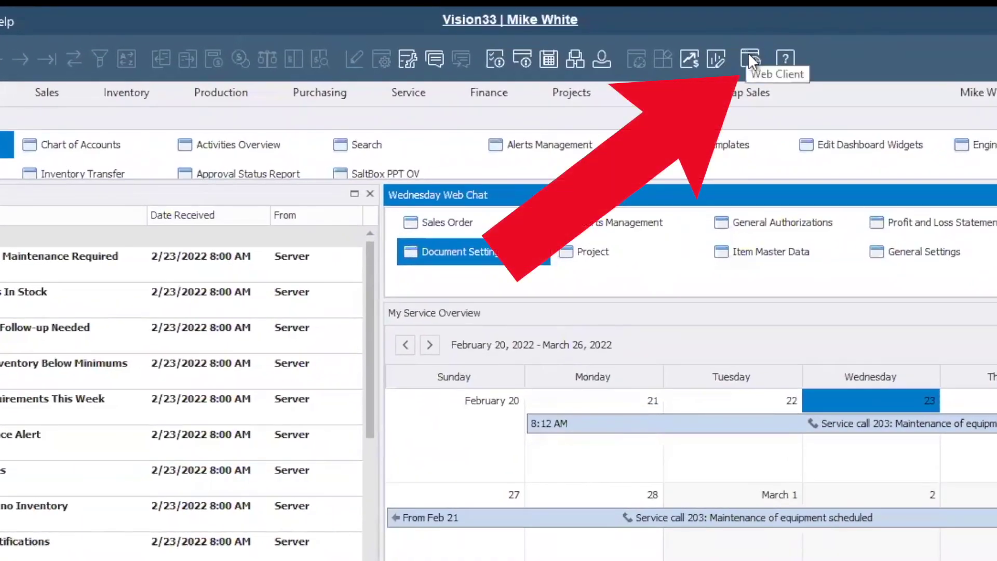
Step: On the Web Client login page, select the company Vision33 (SBODEMOUS_SW)
click(749, 59)
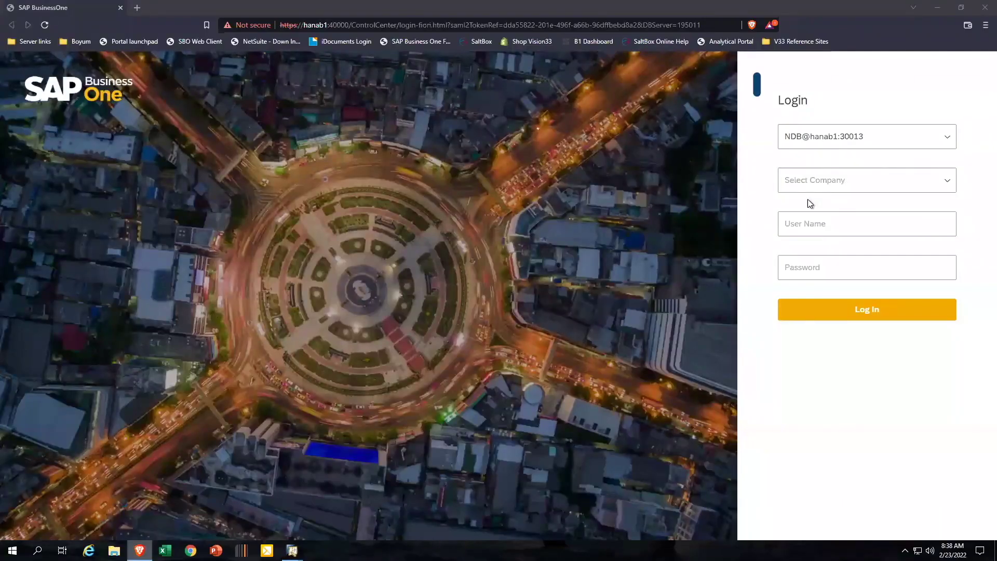
click(950, 181)
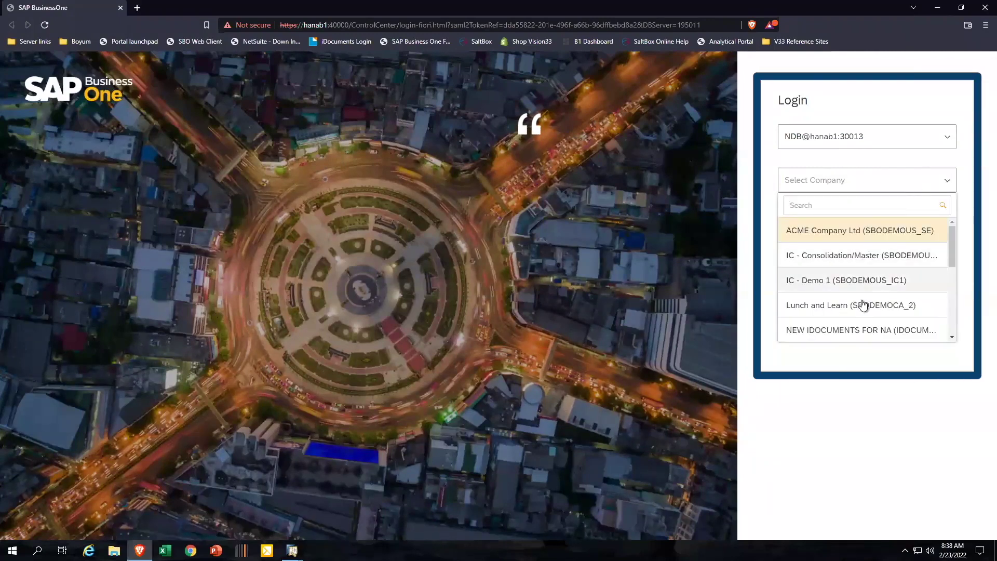
scroll(860, 304, down, 2)
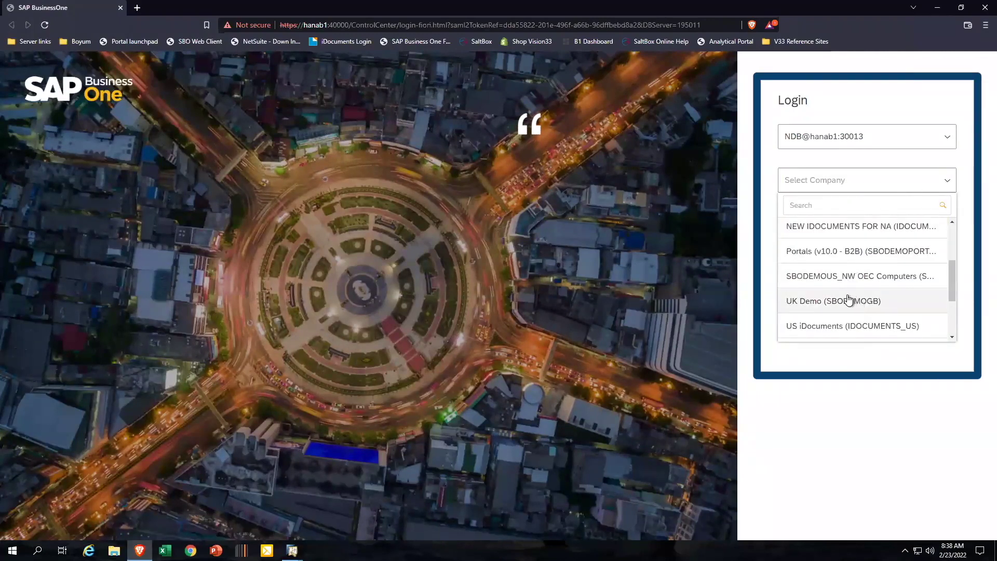
scroll(847, 298, down, 1)
click(836, 303)
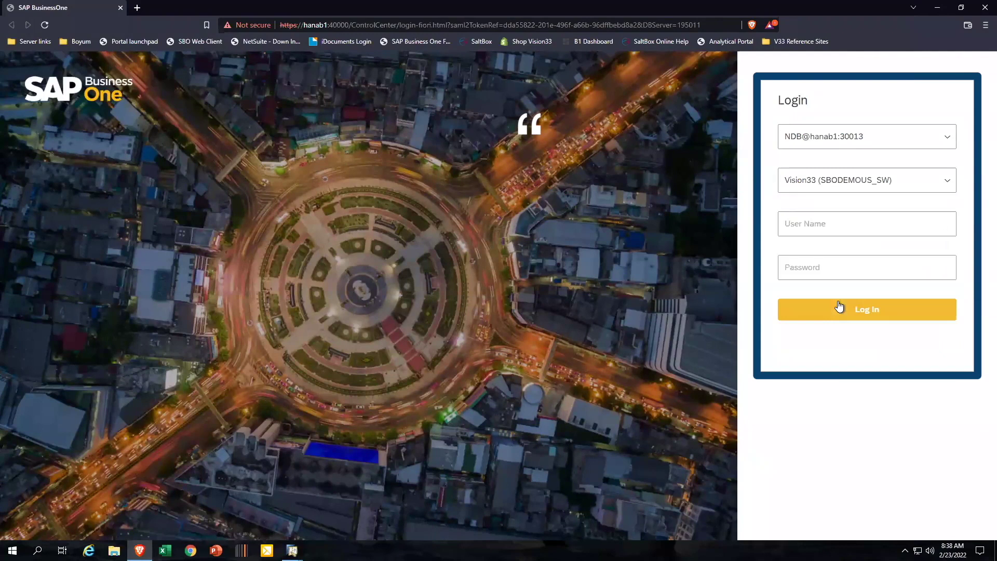
Step: Enter the user name and the account password
click(826, 224)
text(sw01)
key(Tab)
text(••••)
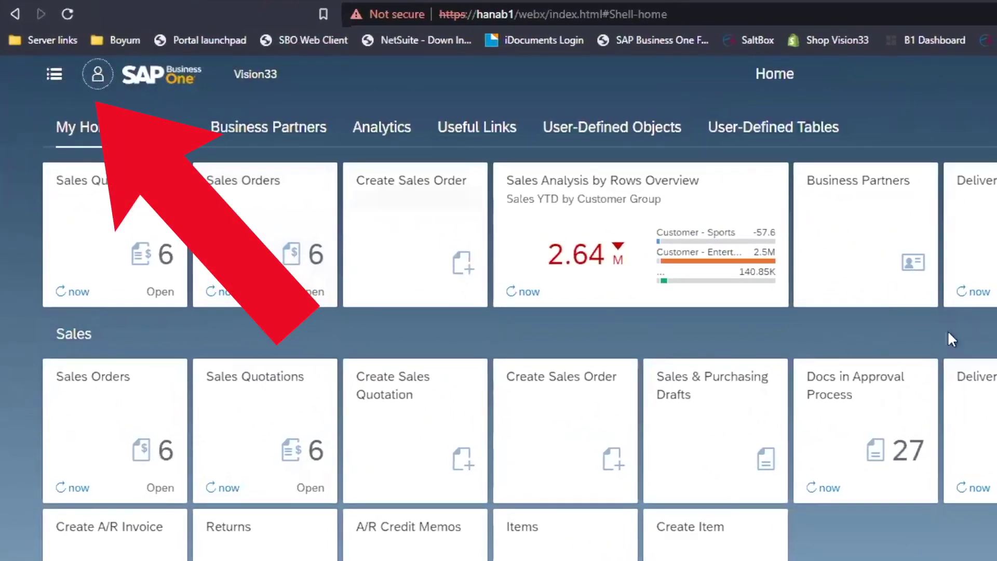
Step: Open the side navigation menu listing CRM, Sales, Purchasing, Service and Analytics
click(58, 80)
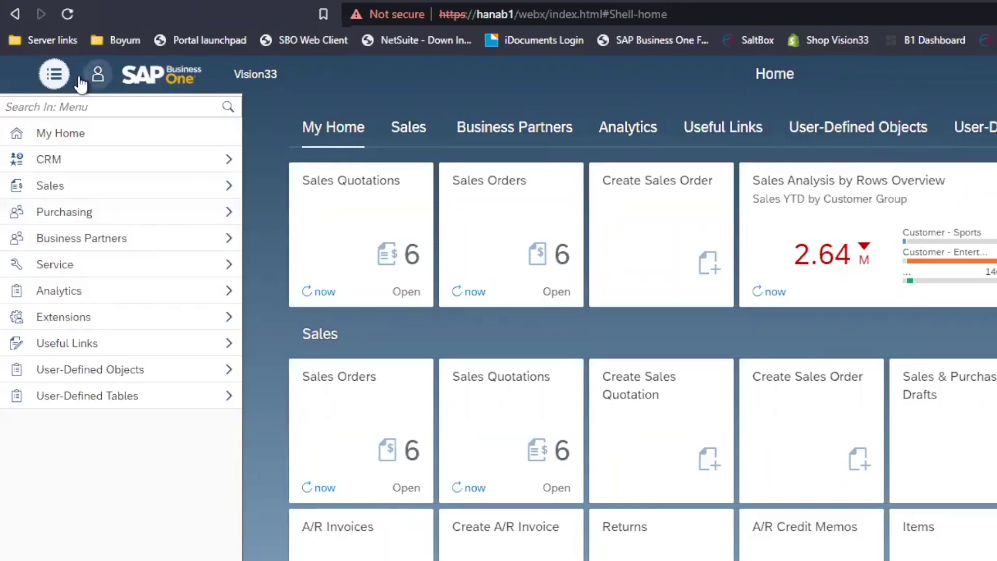
Step: Close the side menu and choose Edit Home Page from the user menu
click(55, 78)
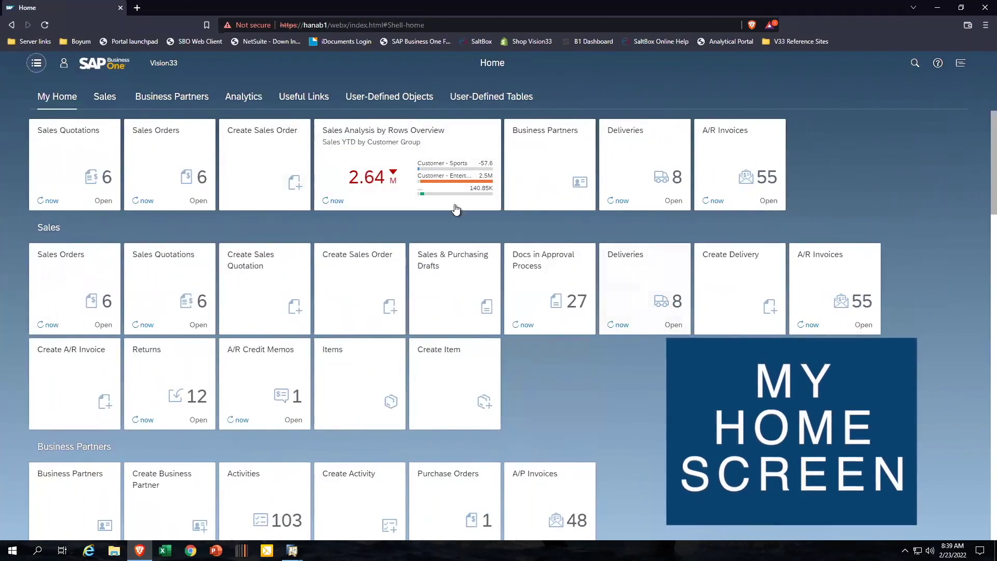
click(64, 65)
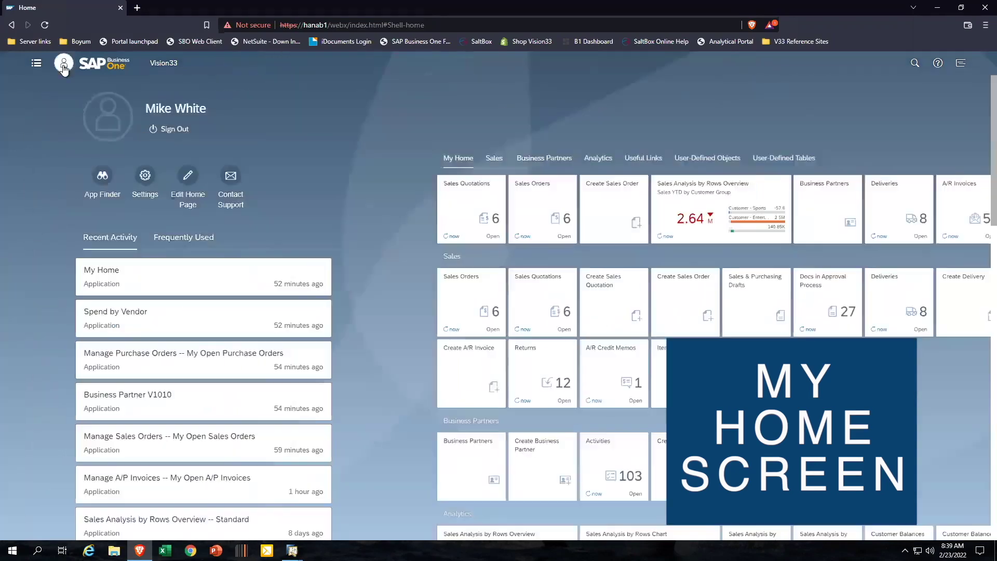
click(184, 176)
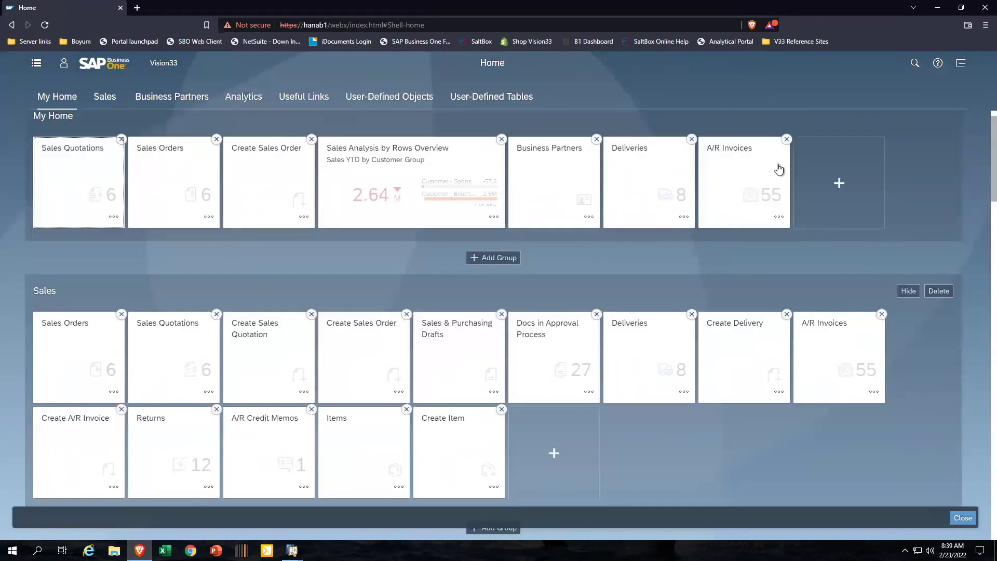
Step: Pin Purchase Orders, Create Purchase Order and A/P Invoices from Purchasing apps to My Home
click(839, 186)
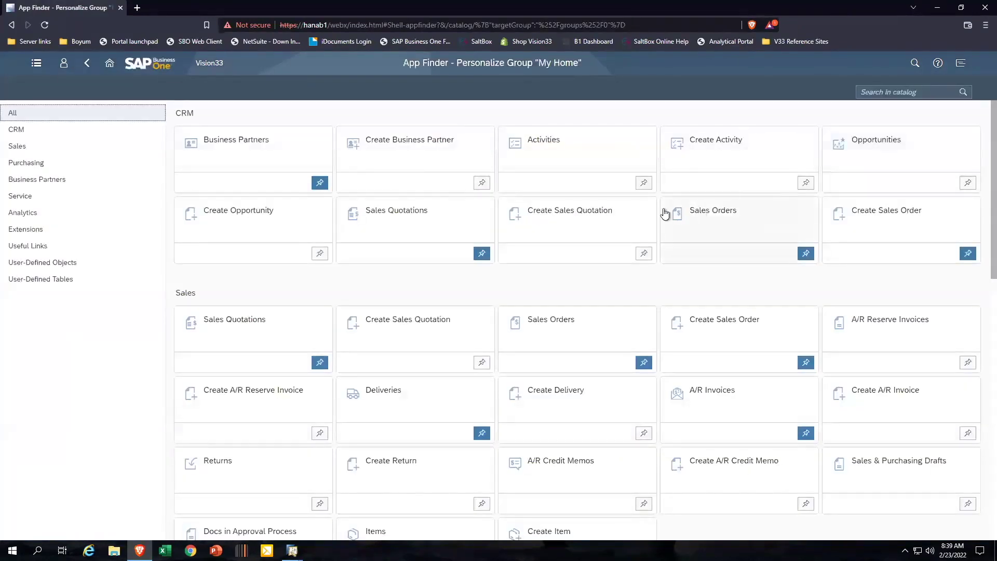
click(32, 164)
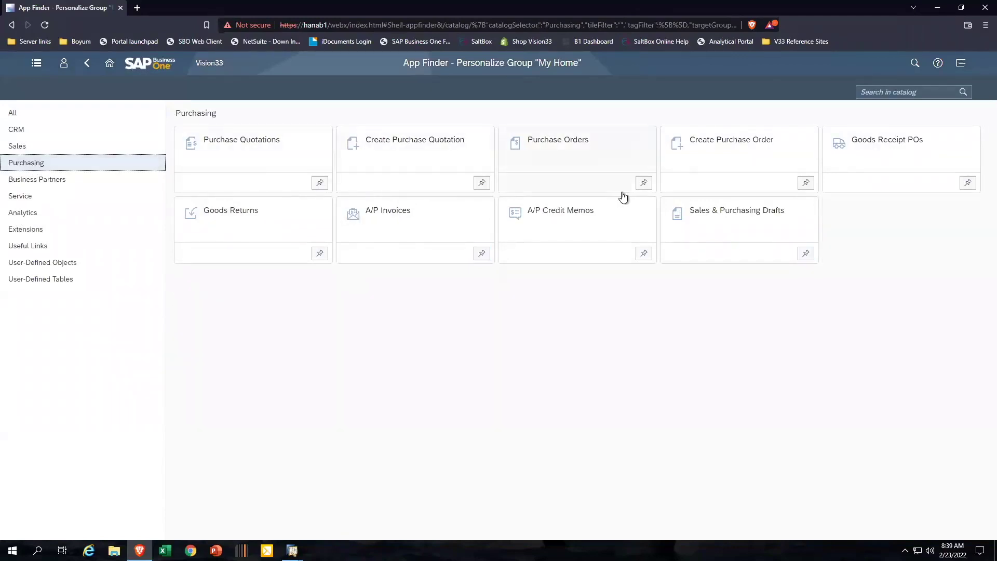
click(643, 184)
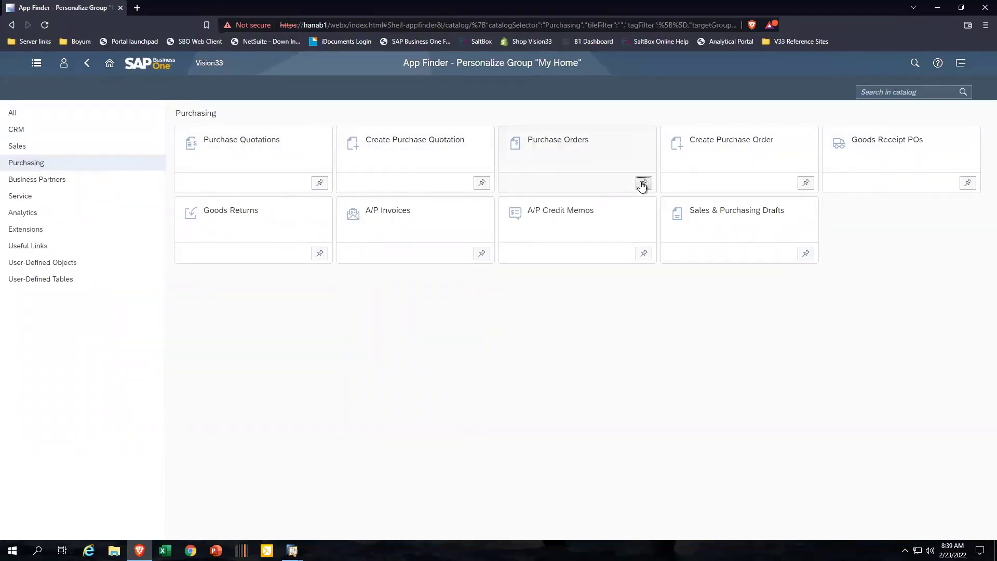
click(644, 184)
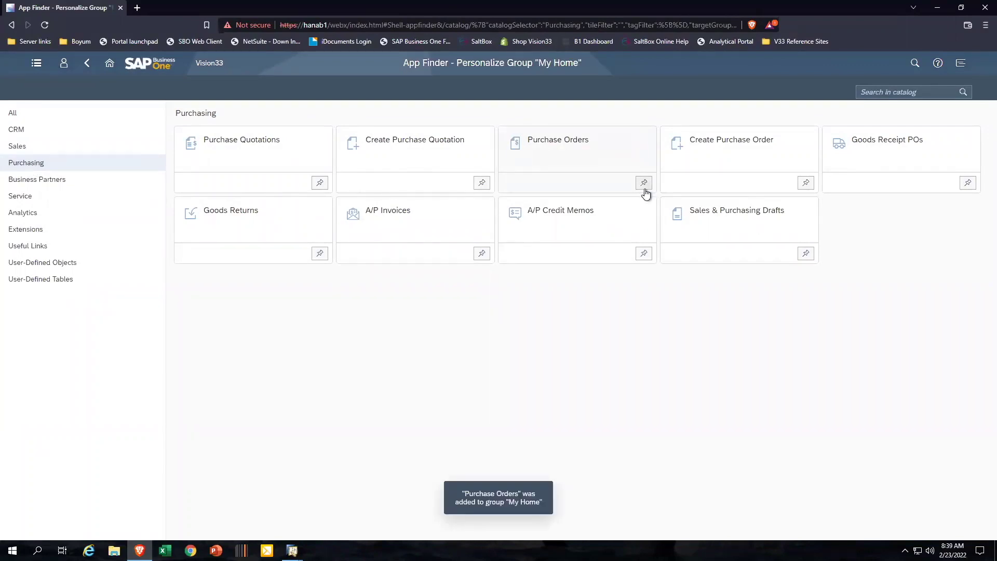
click(644, 183)
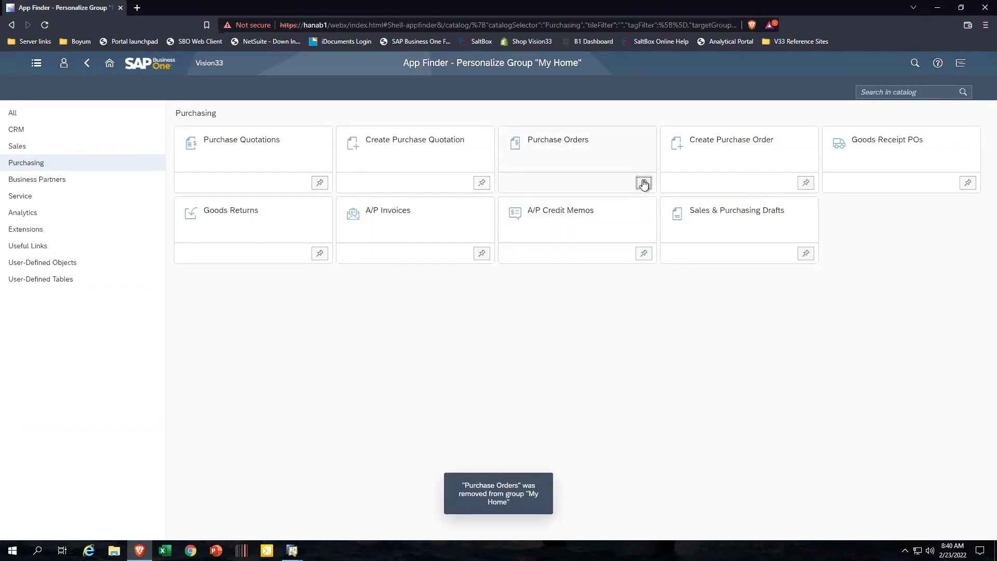
click(644, 183)
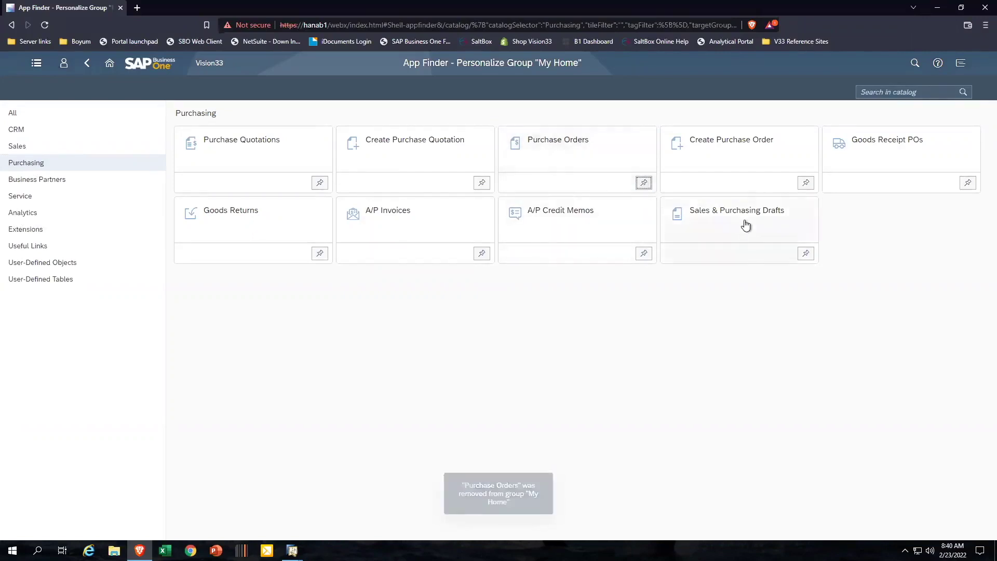
click(805, 183)
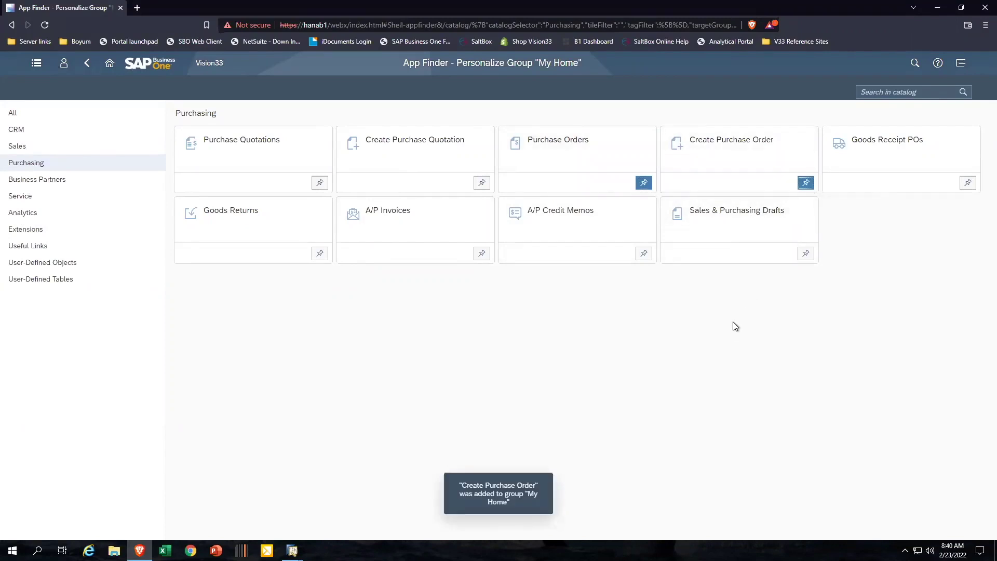
click(482, 254)
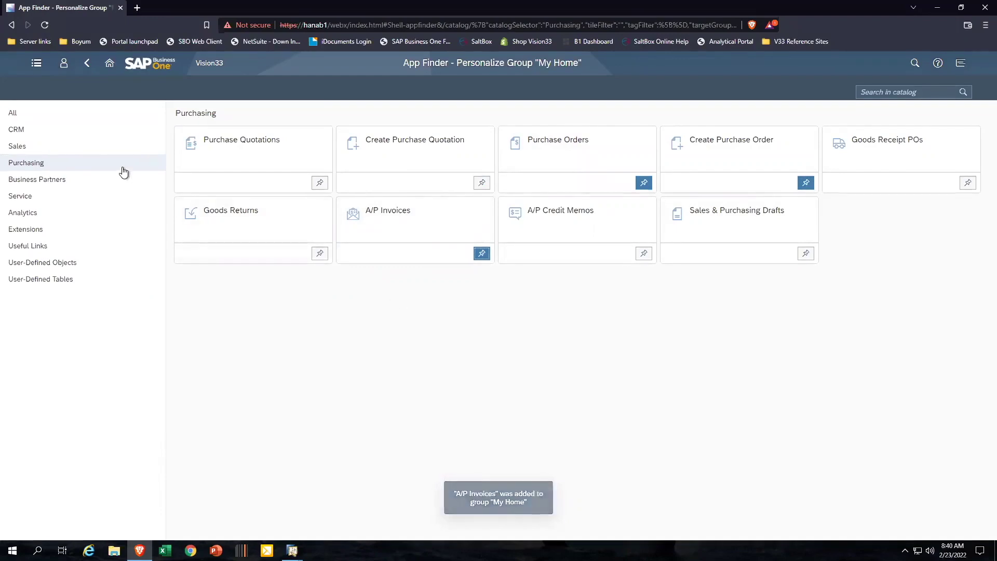
Step: Return to My Home and exit edit mode to save the new purchasing tiles
click(64, 63)
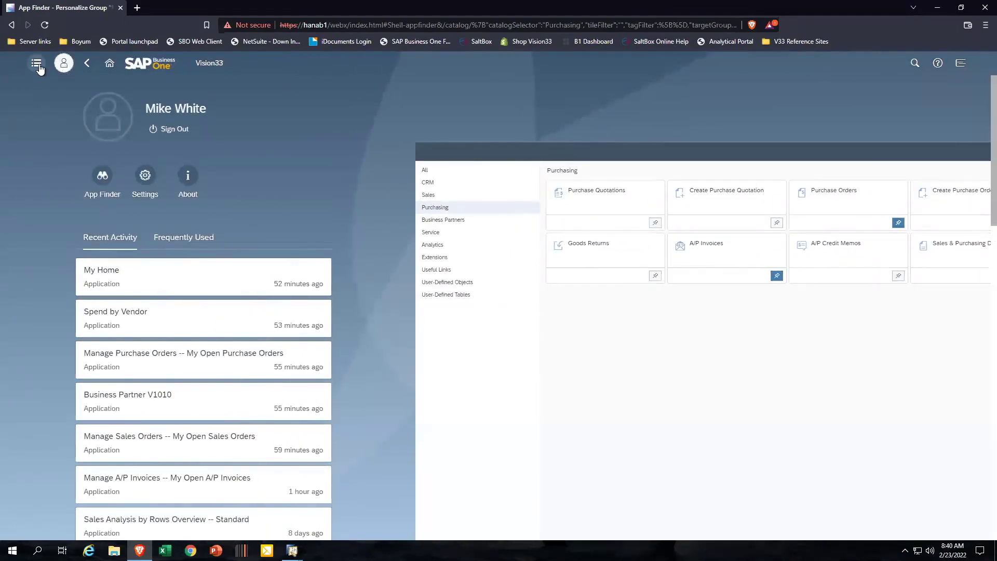
click(36, 63)
click(43, 103)
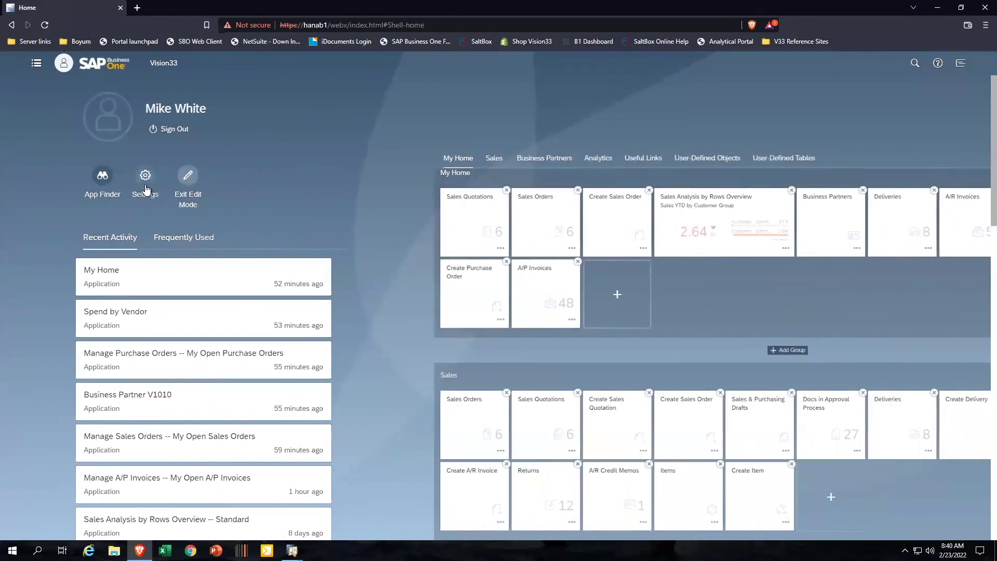
click(189, 187)
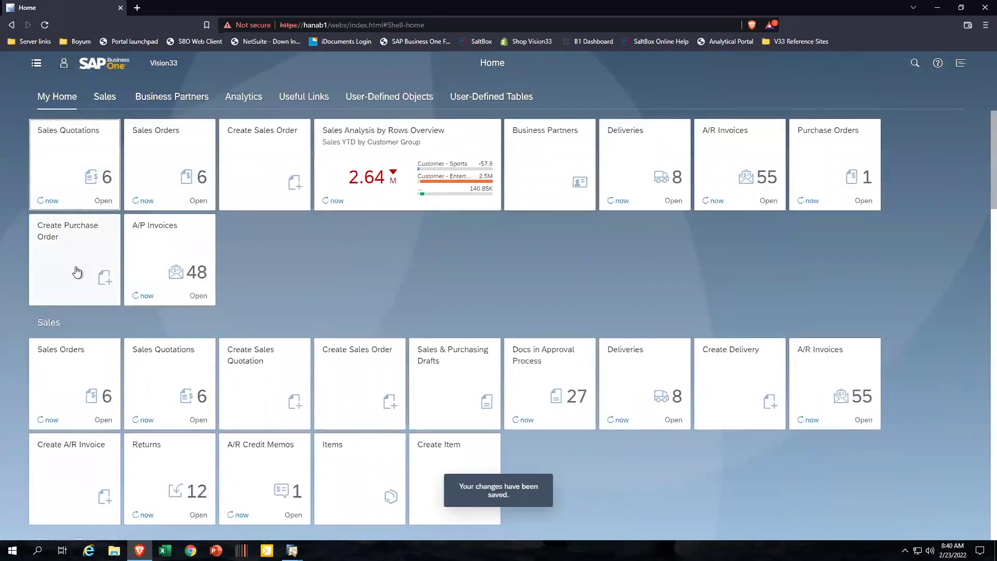
Step: Open the A/P Invoices list and clear the current-user User Signature filter, showing 48 open invoices
click(196, 277)
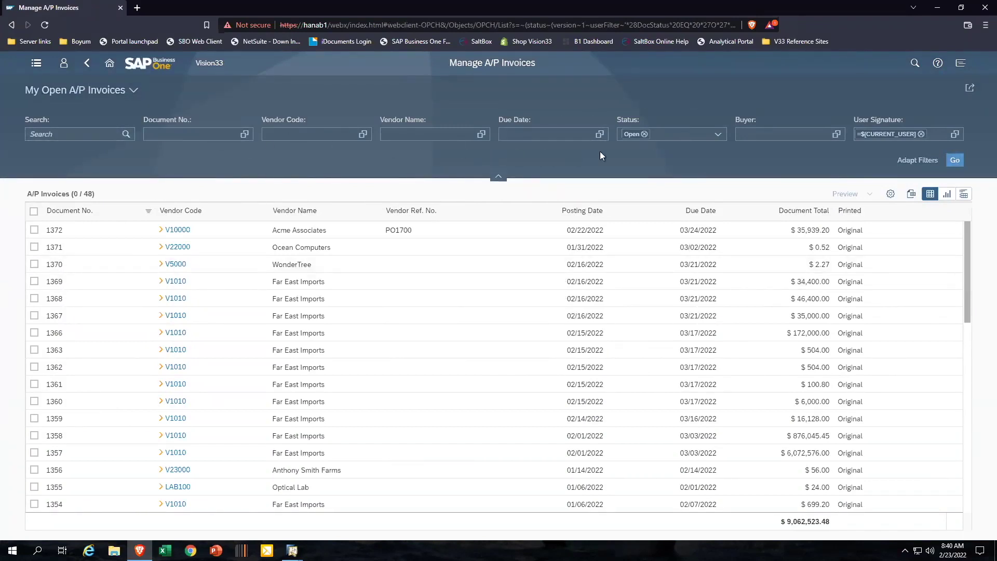
click(118, 136)
click(892, 199)
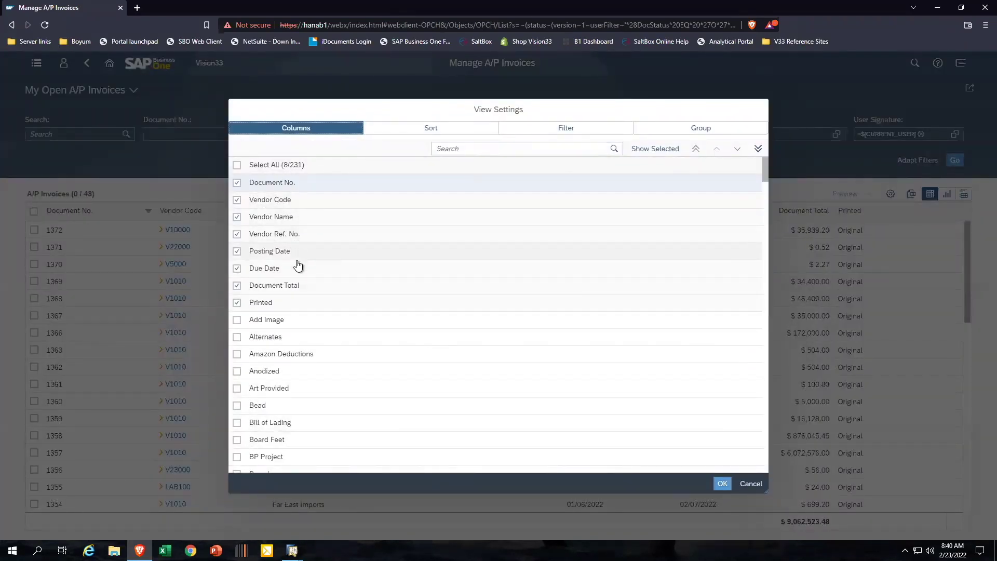
click(751, 483)
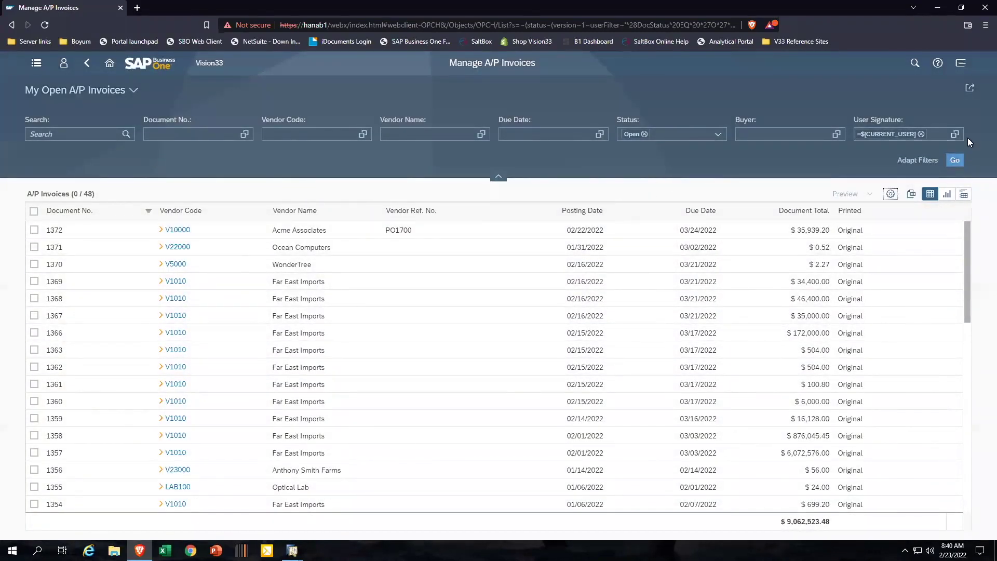
click(920, 135)
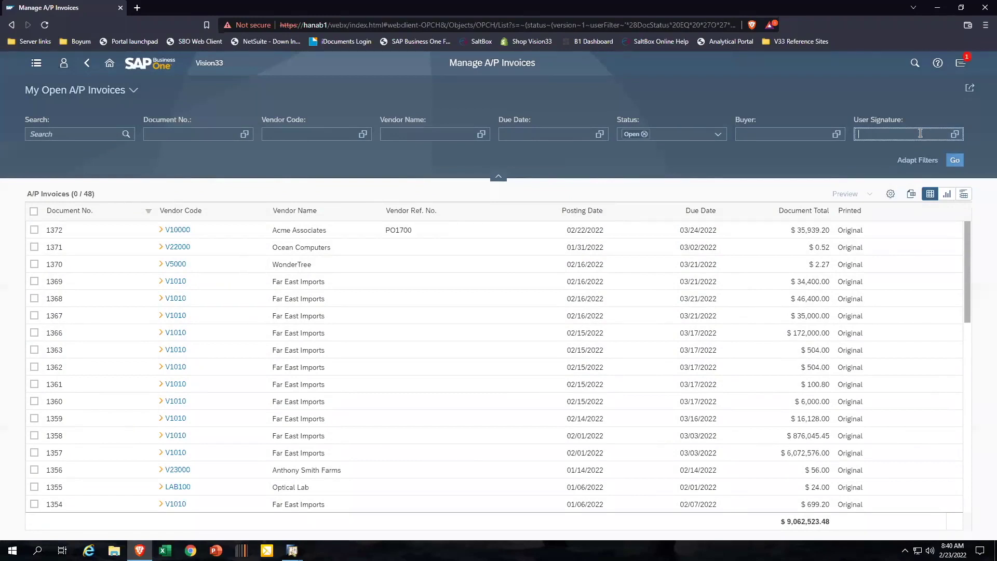
Step: Remove the Open status filter and reload so all 1,372 invoices ($29,274,425.01) appear
click(644, 135)
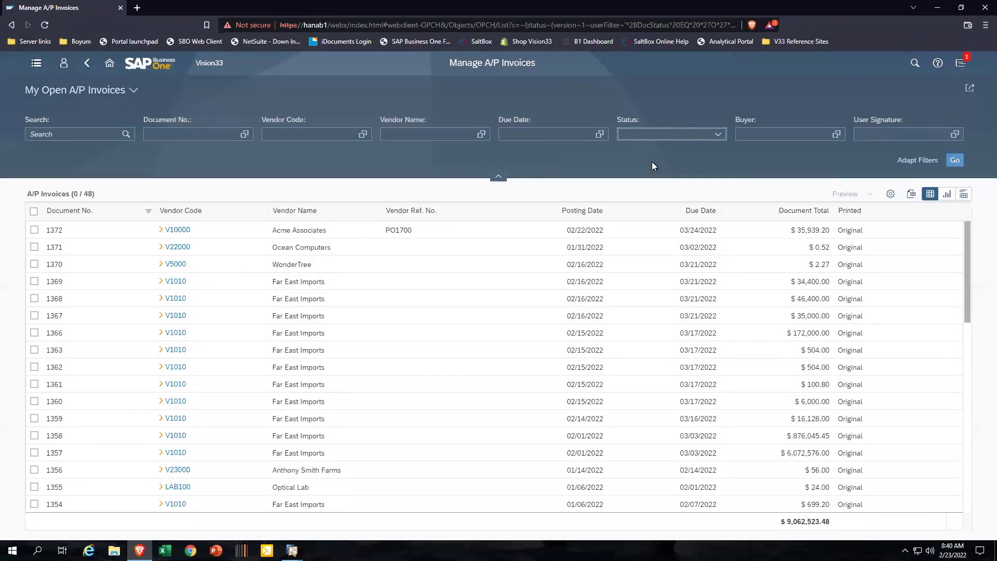
click(954, 162)
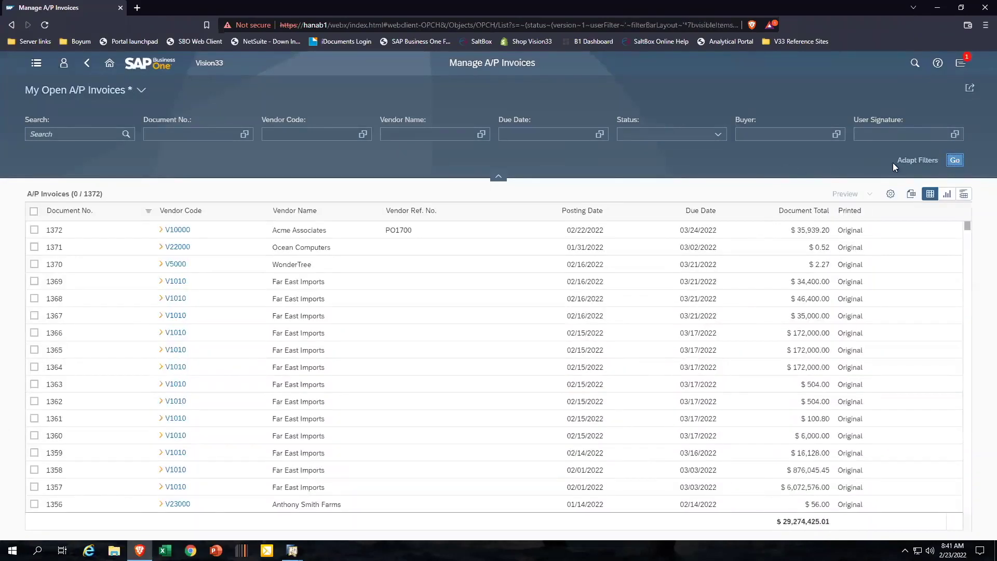
click(914, 162)
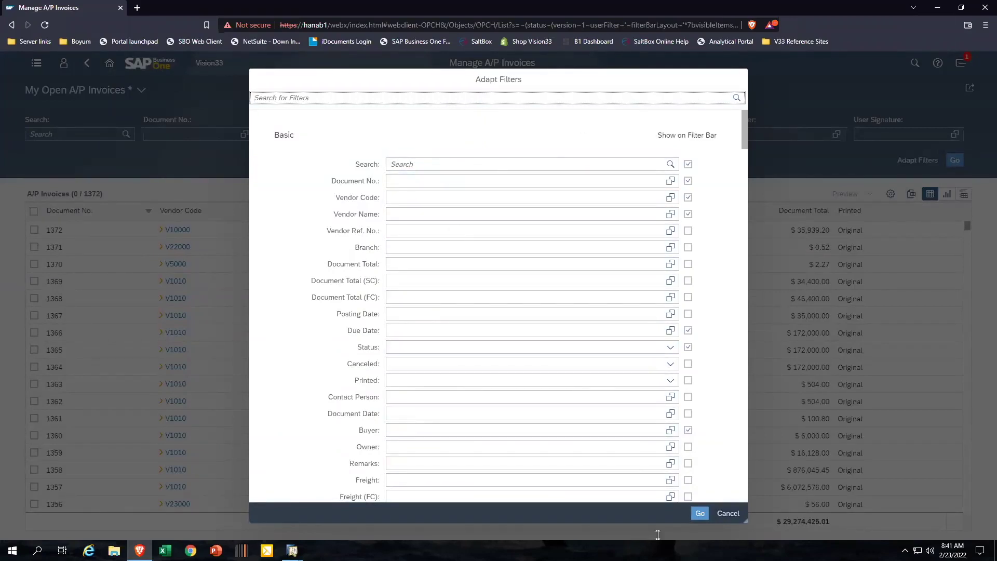
click(728, 514)
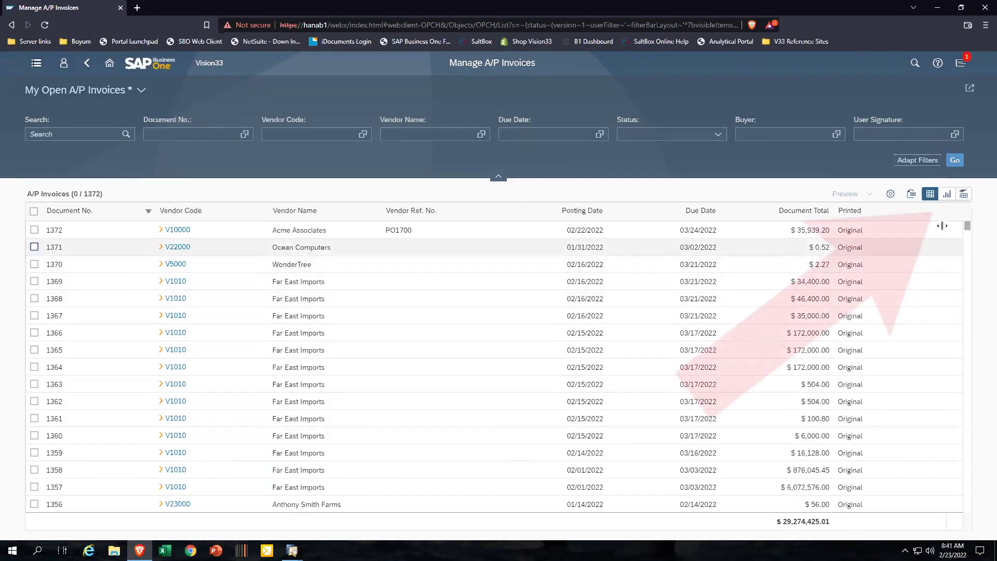
Step: Show the invoices as a pie chart measuring Document Total instead of Record Count
click(947, 194)
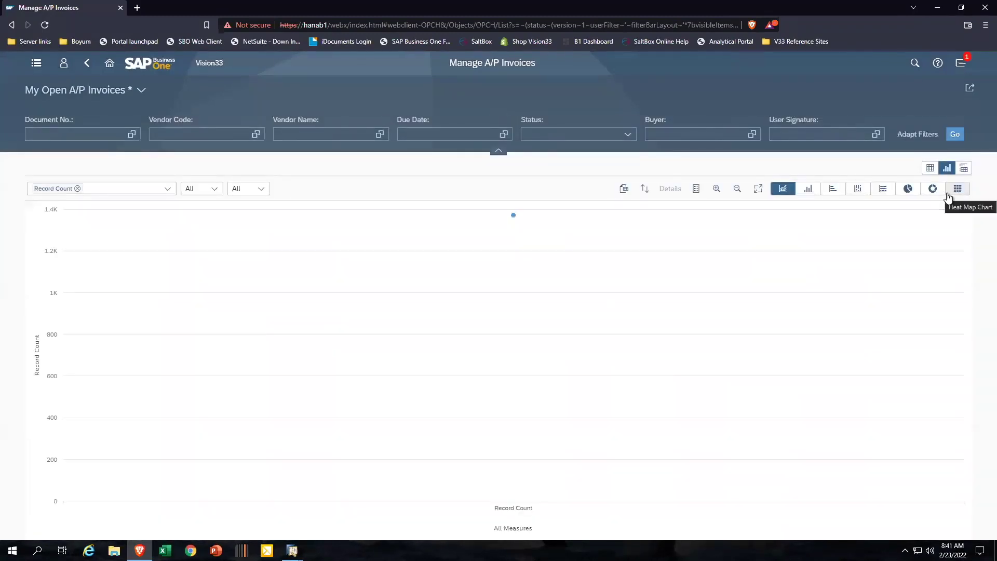
click(908, 189)
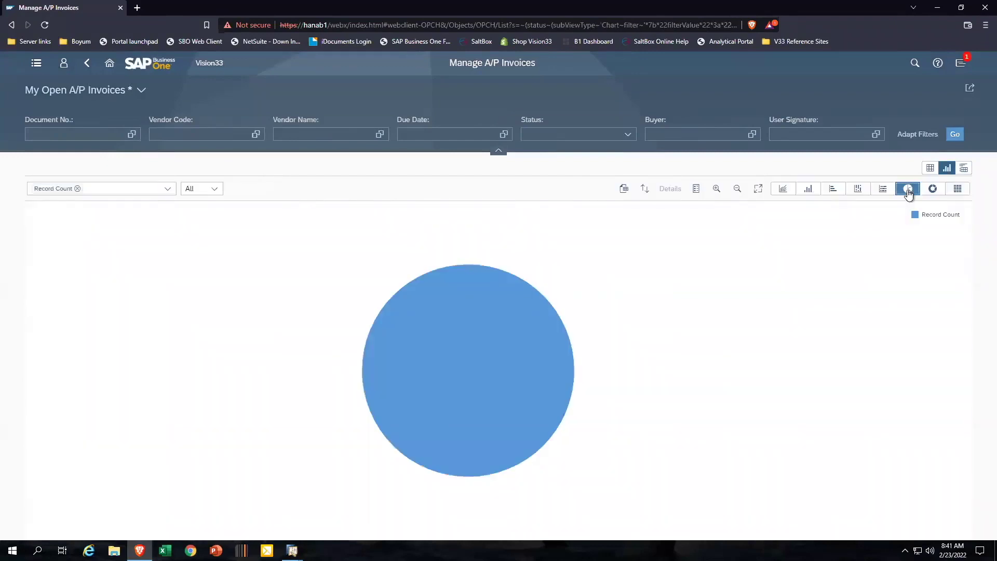
click(78, 189)
click(167, 189)
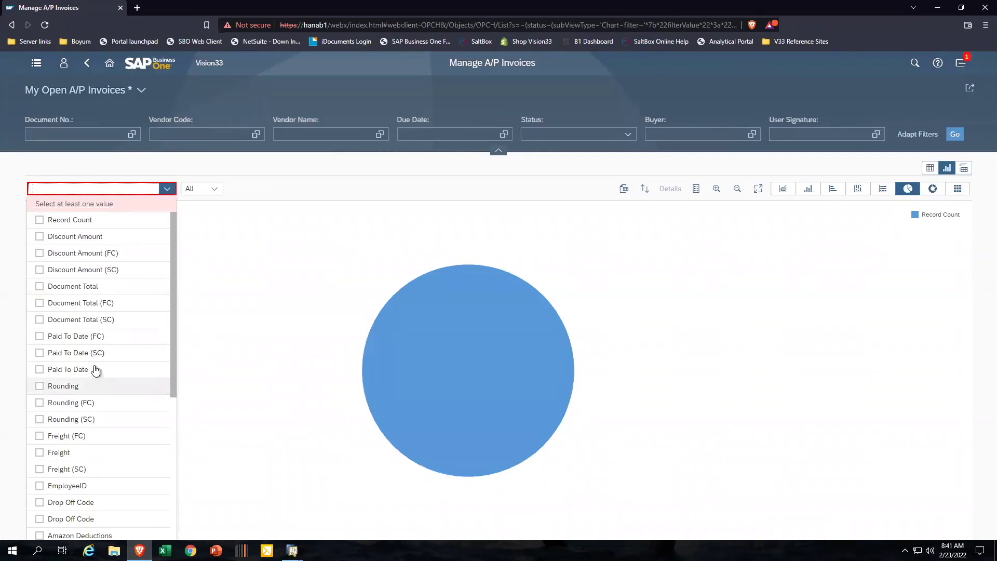
click(40, 286)
click(216, 189)
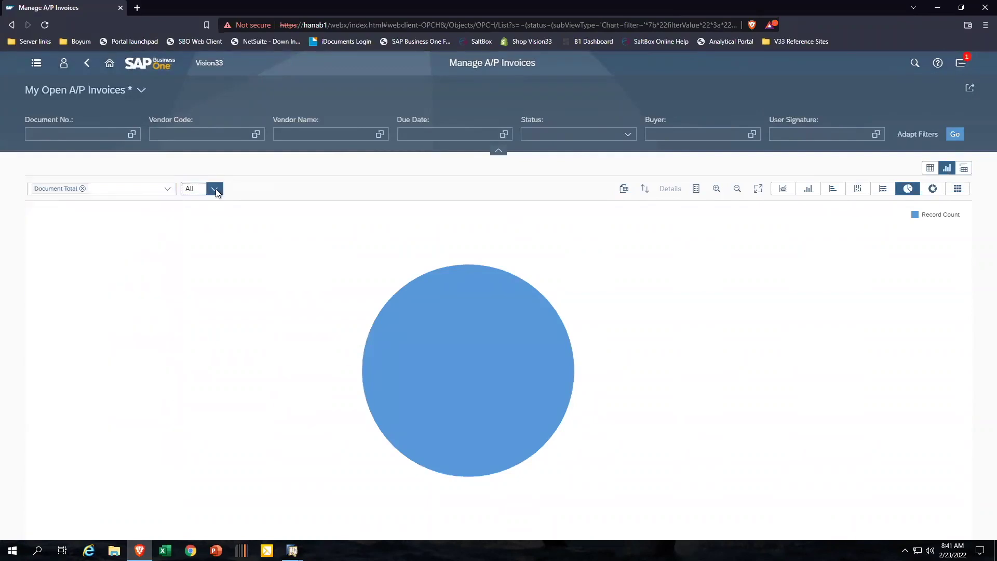
Step: Split the chart by Vendor Name and display it as a donut
click(216, 191)
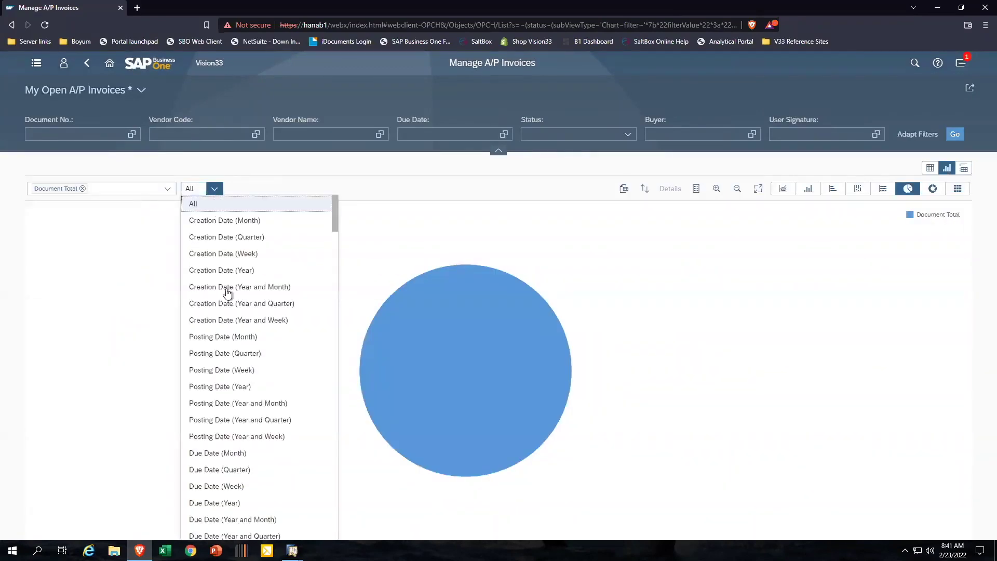
scroll(243, 395, down, 4)
scroll(243, 397, down, 4)
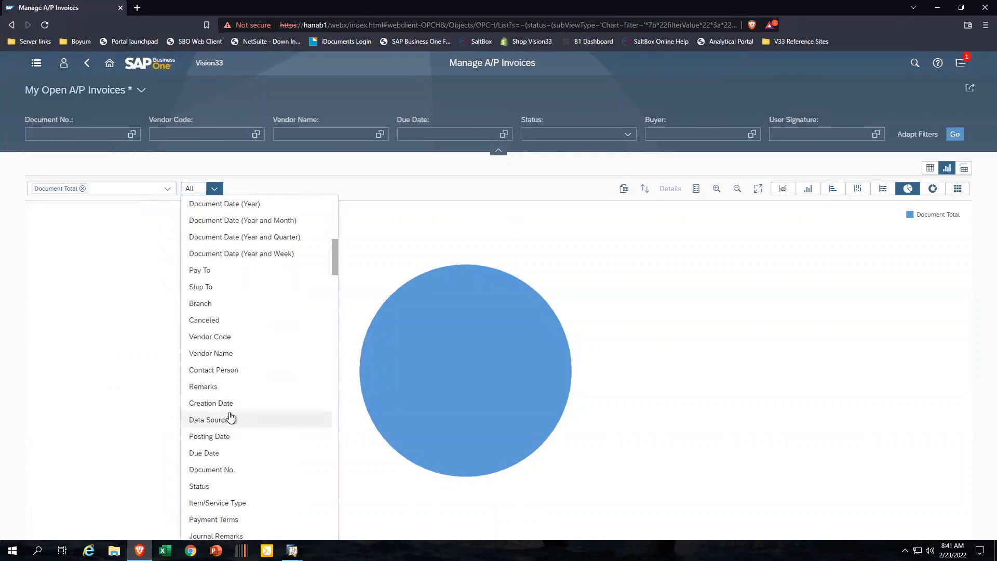
click(232, 354)
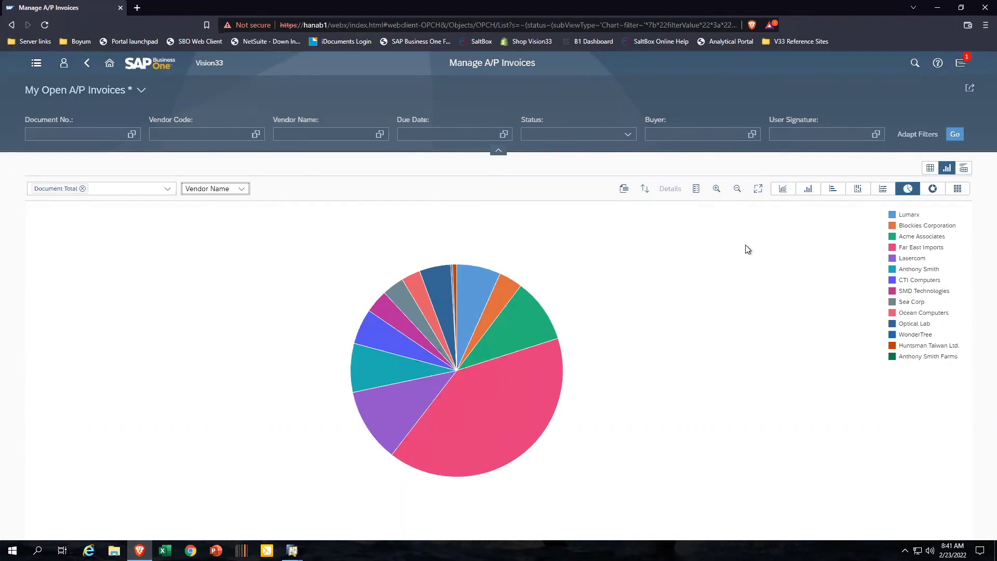
click(930, 190)
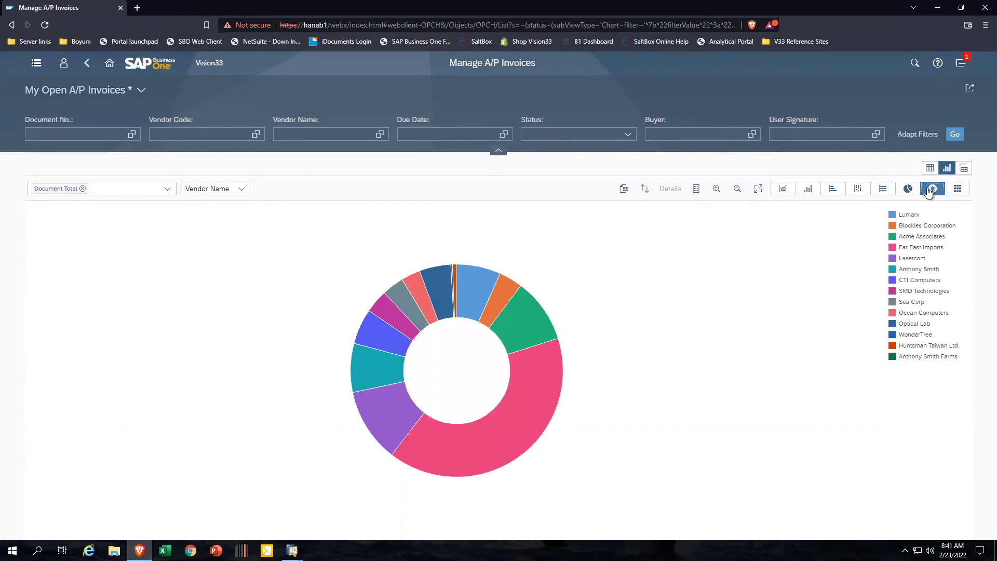
Step: Switch Manage A/P Invoices to card view and put the cards into edit mode
click(962, 170)
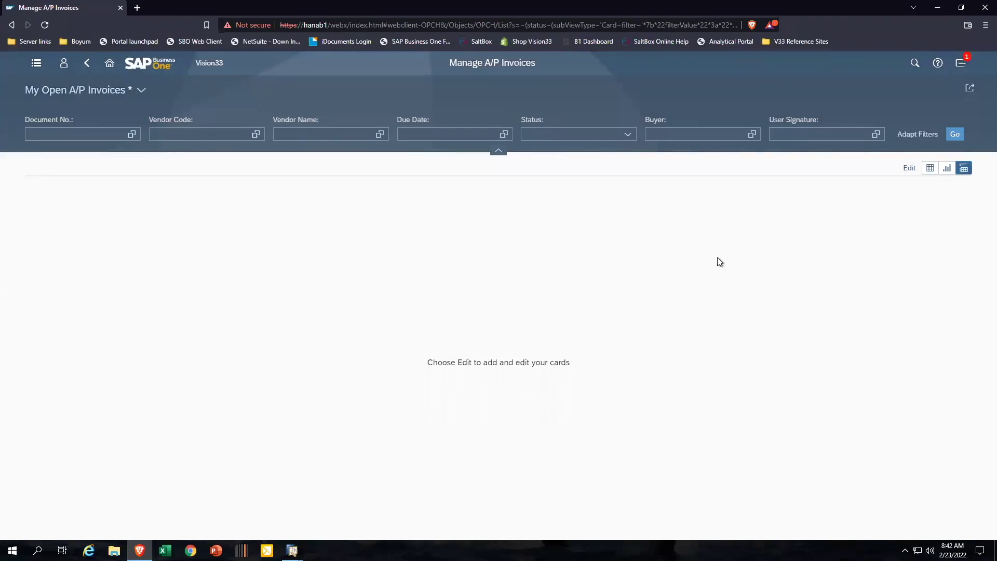
click(909, 168)
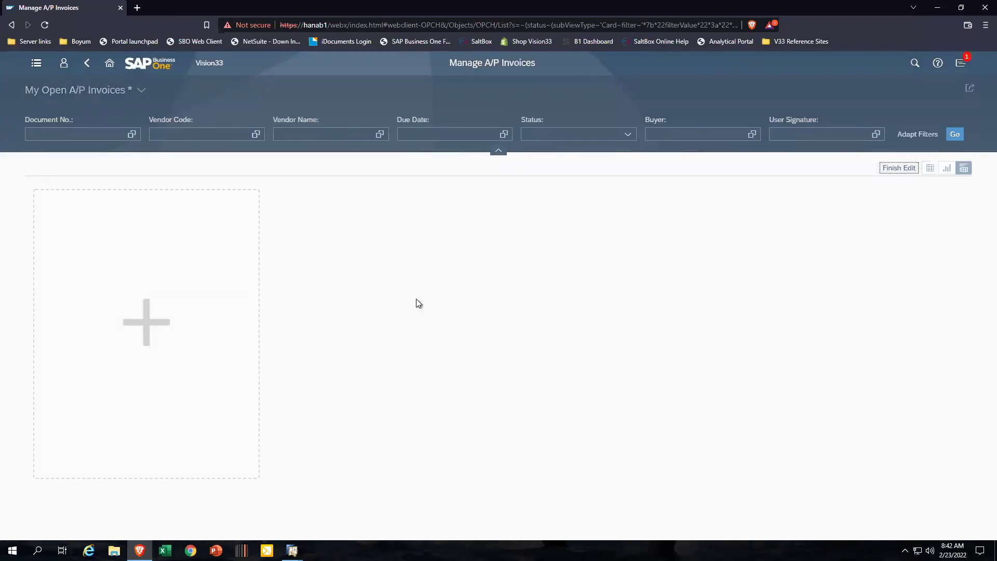
Step: Add a bar card plotting Document Total, replacing Discount Amount, against Vendor Name
click(148, 322)
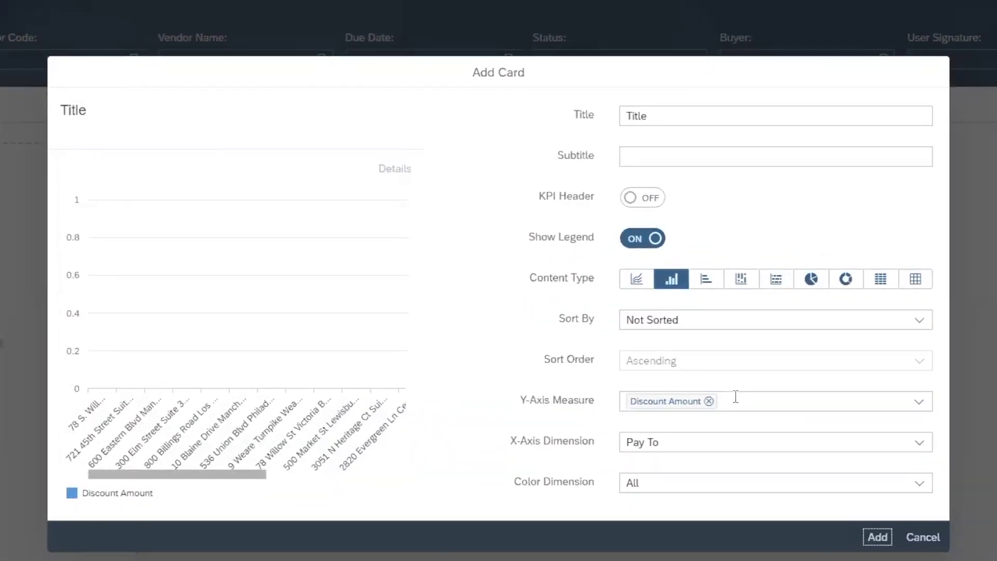
click(710, 401)
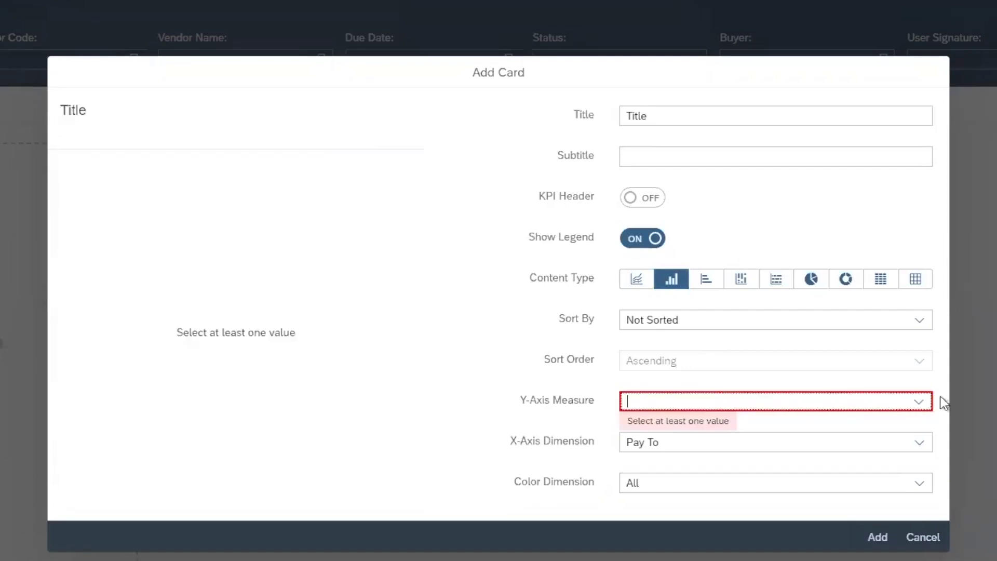
click(919, 402)
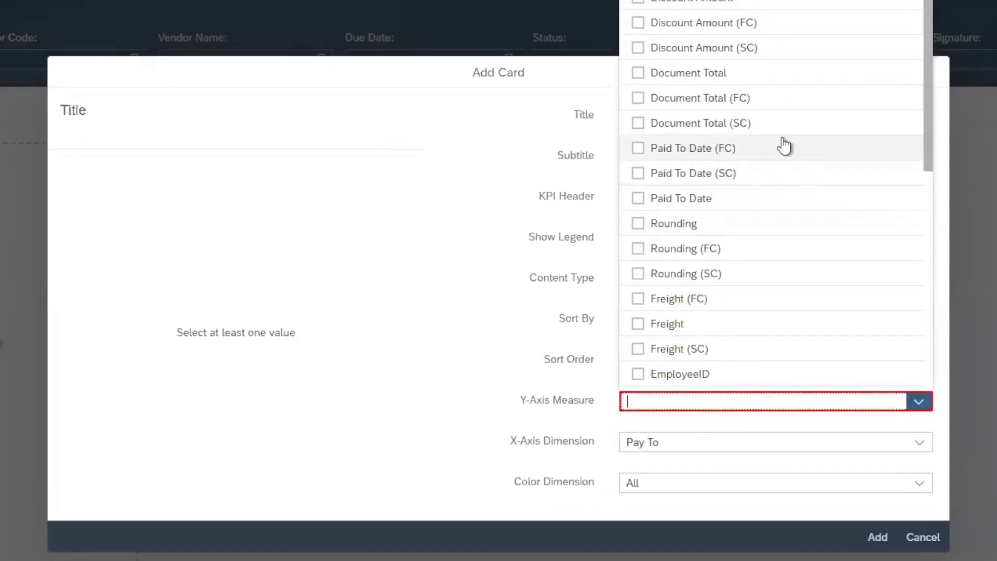
click(640, 73)
click(914, 444)
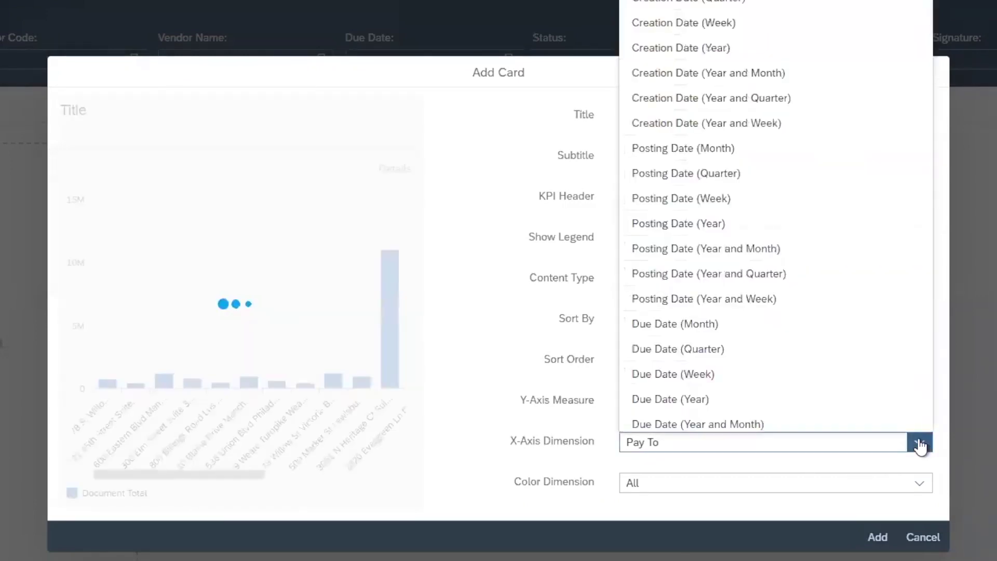
scroll(803, 304, down, 9)
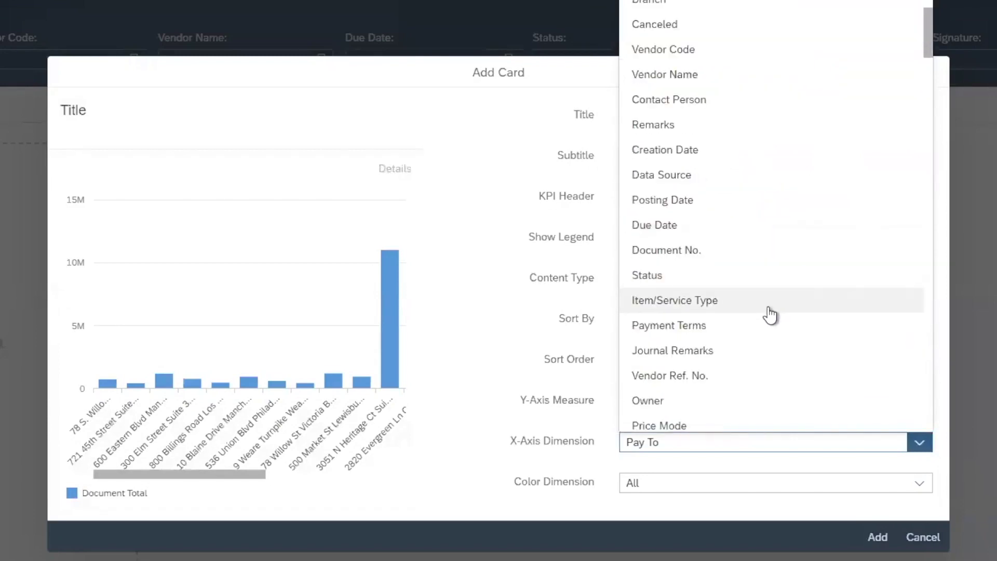
click(682, 76)
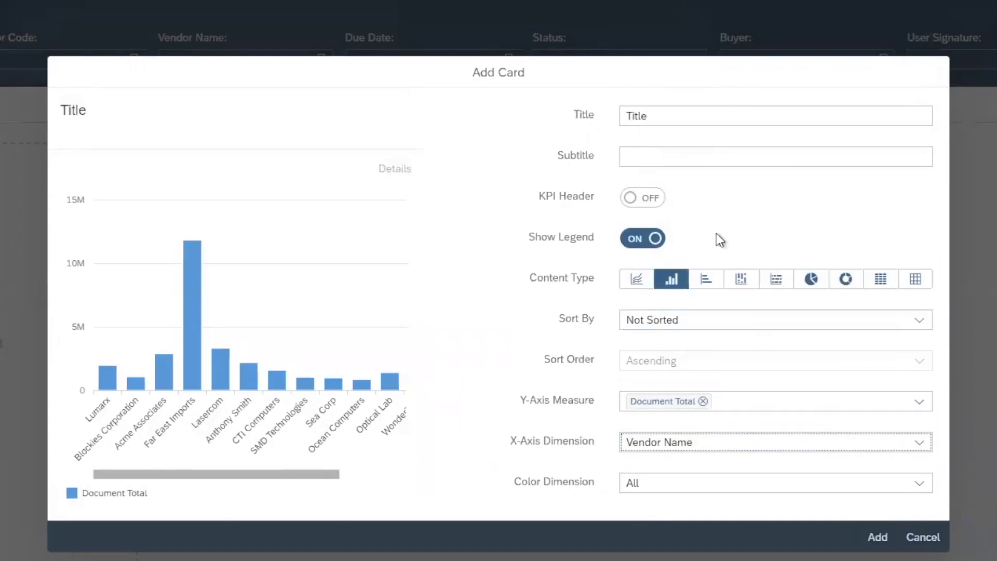
click(877, 537)
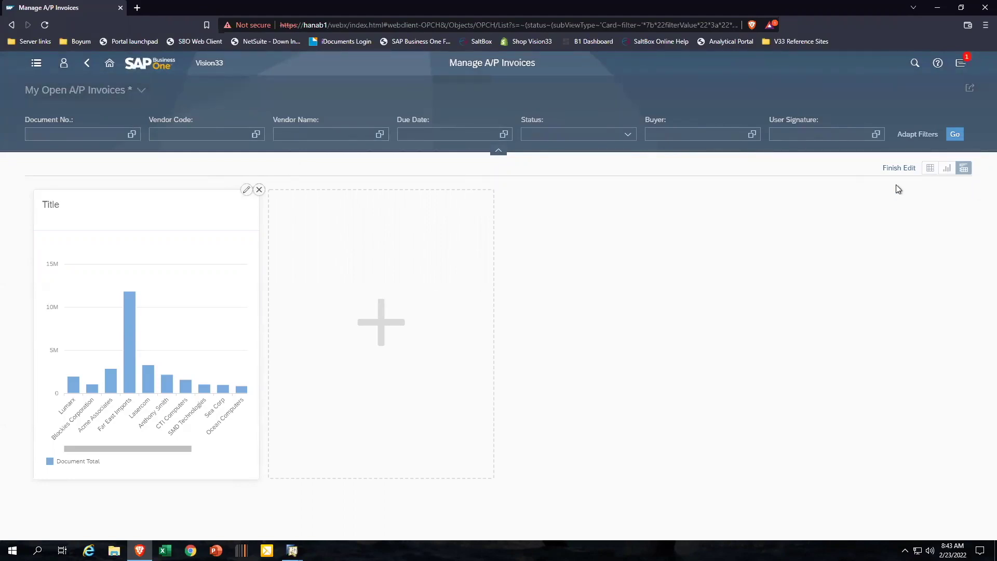
click(899, 167)
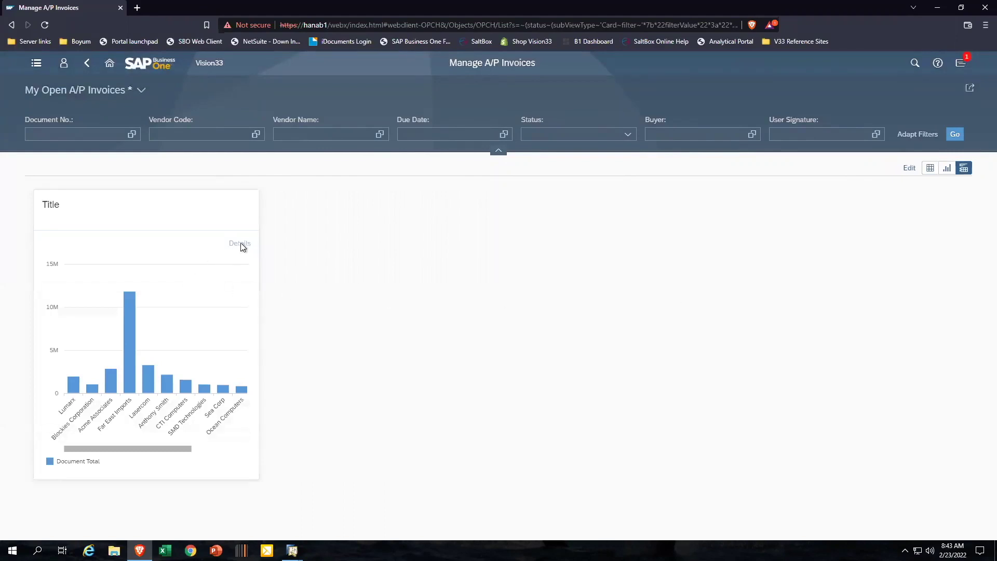
click(129, 335)
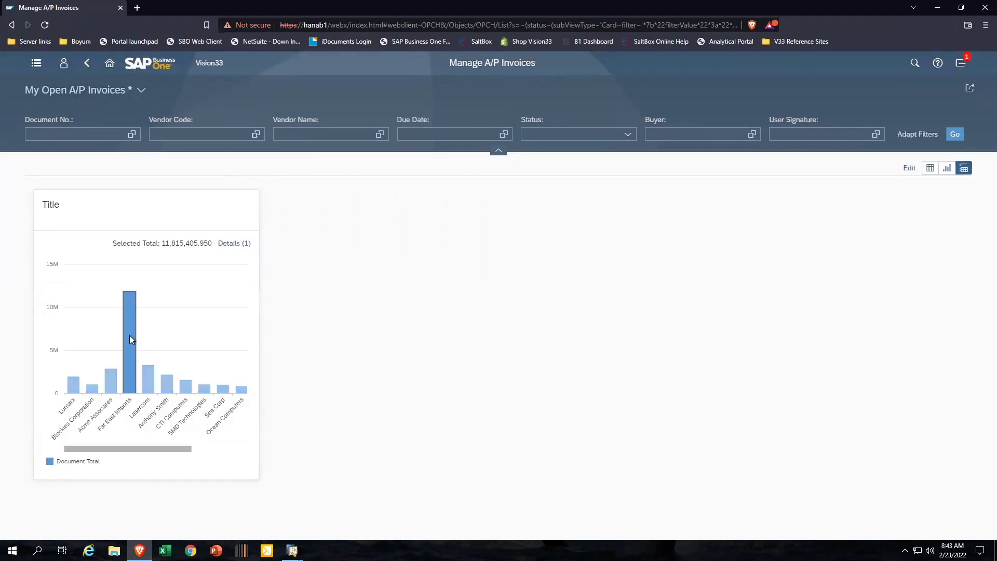
click(171, 388)
click(189, 386)
click(208, 388)
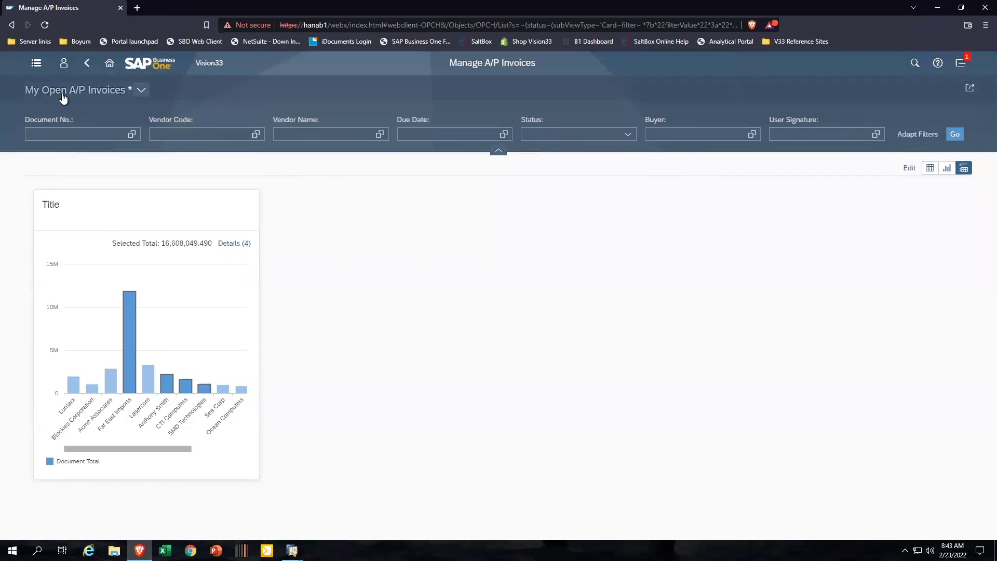
click(142, 92)
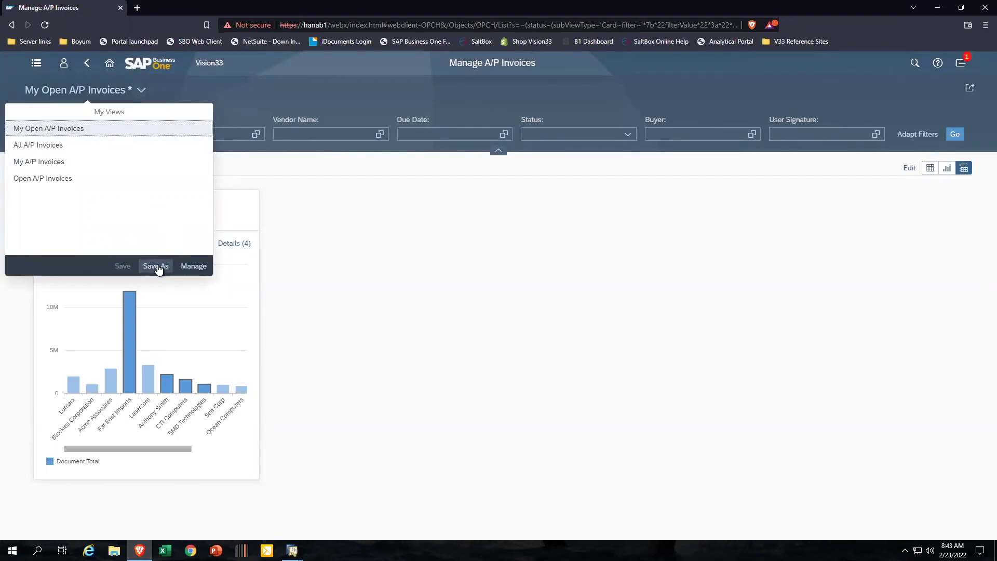
click(391, 235)
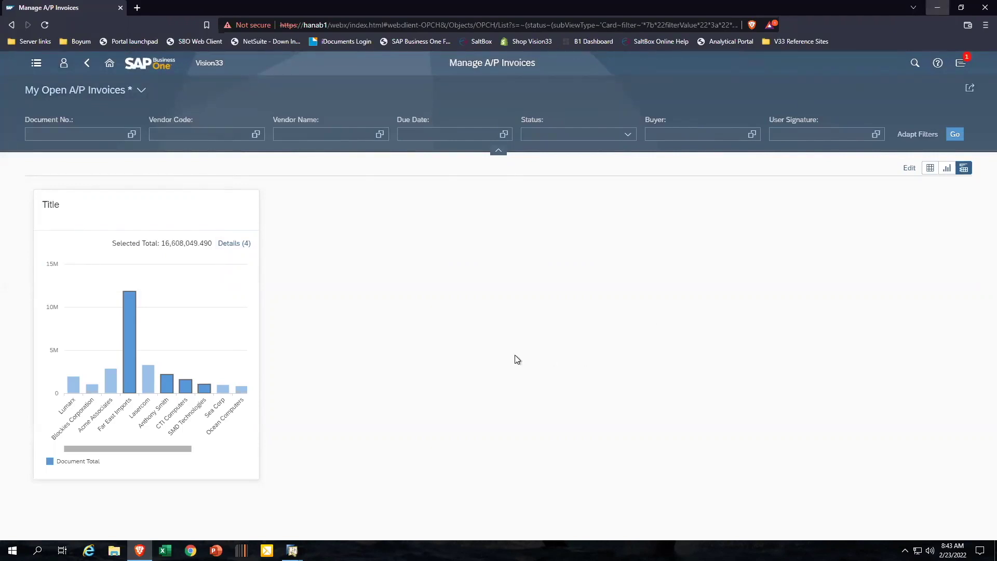
Step: Switch to the SAP Business One desktop client's home dashboard with Alt+Tab
key(alt+Tab)
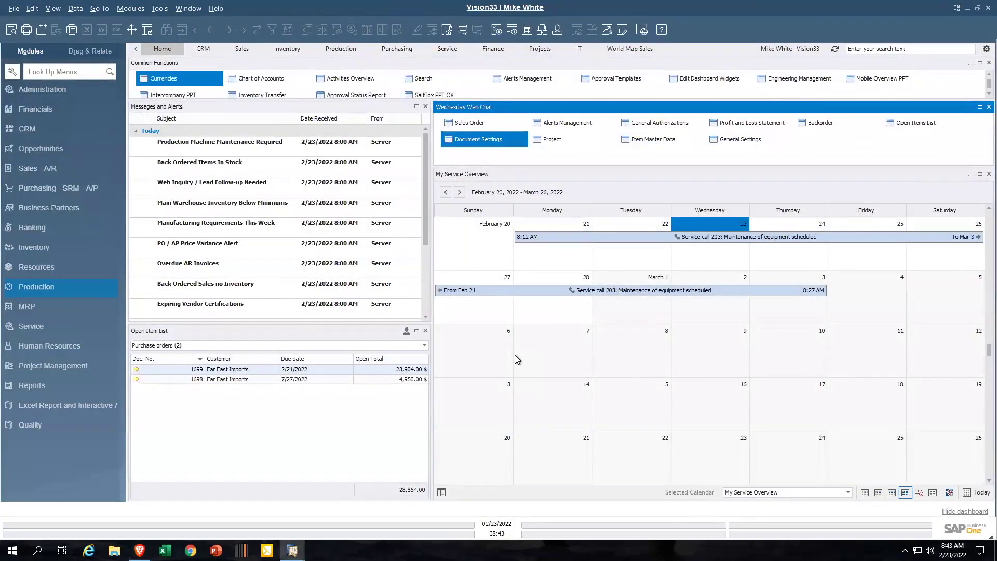